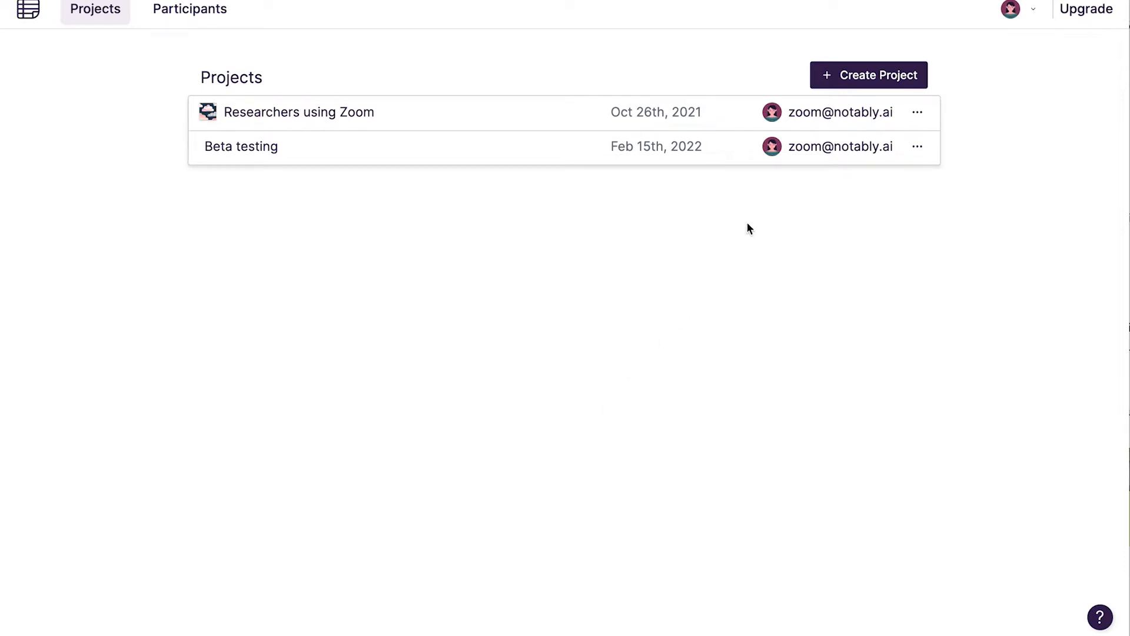
text(Discovery Resea)
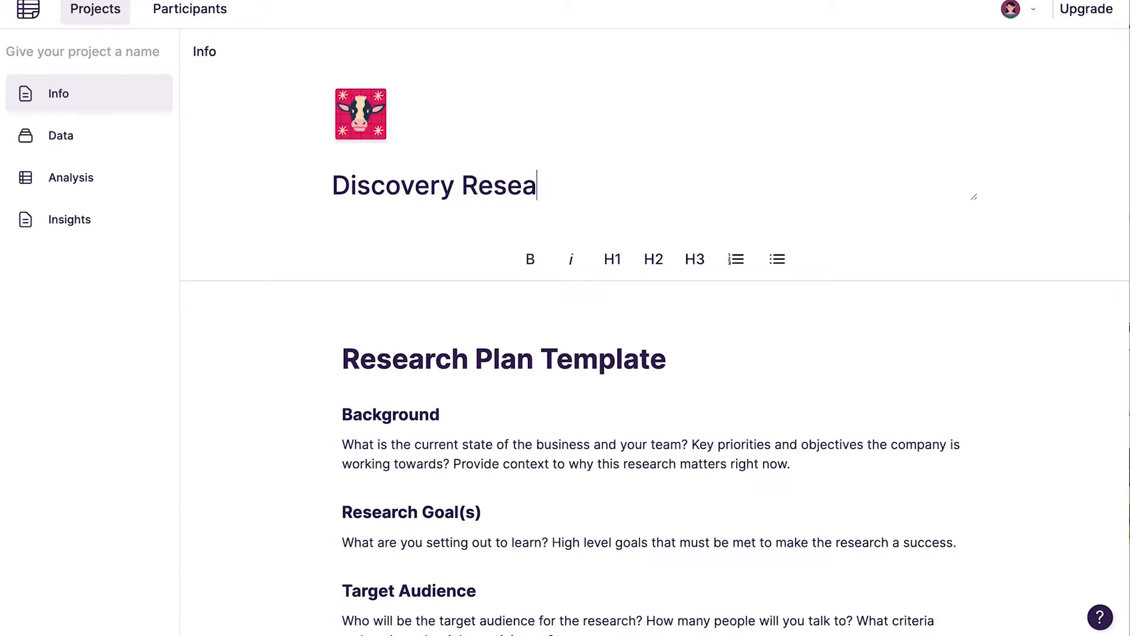
text(rch)
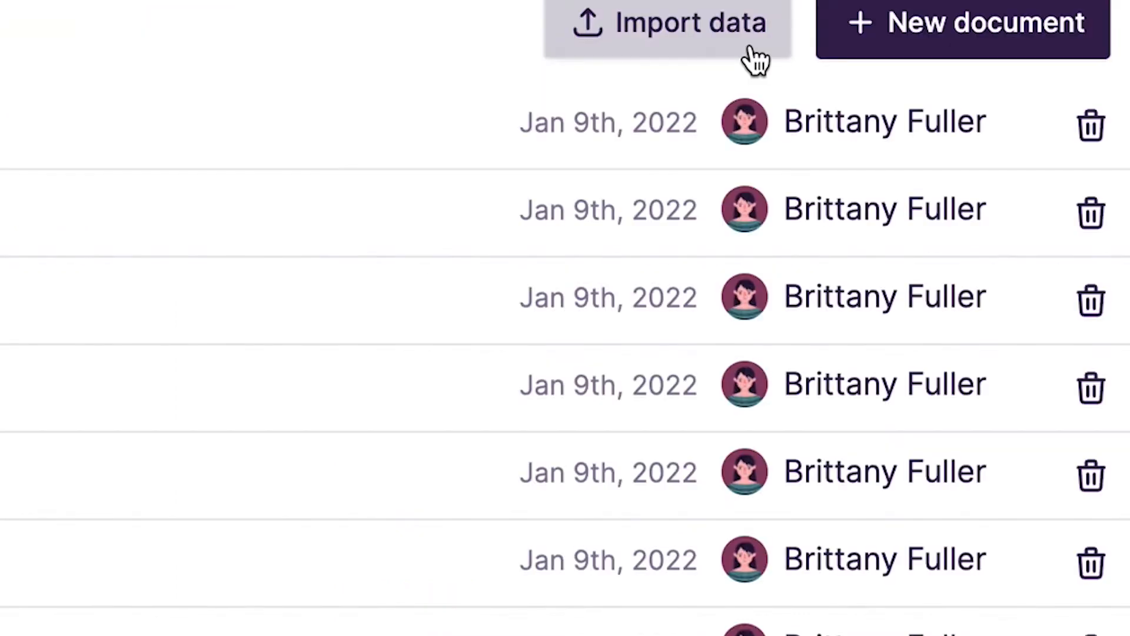
Bring up the Import data options in the Researchers using Zoom project
click(755, 54)
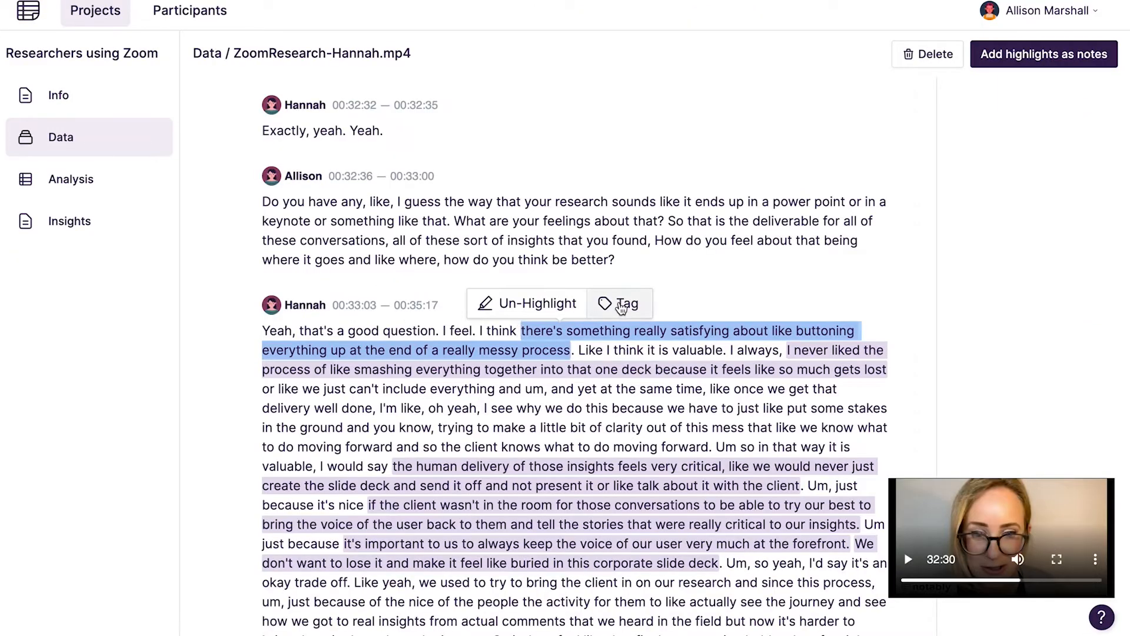
Re-highlight the 'satisfying end' phrase and tag it with After and Tools
click(538, 303)
drag(525, 330, 573, 350)
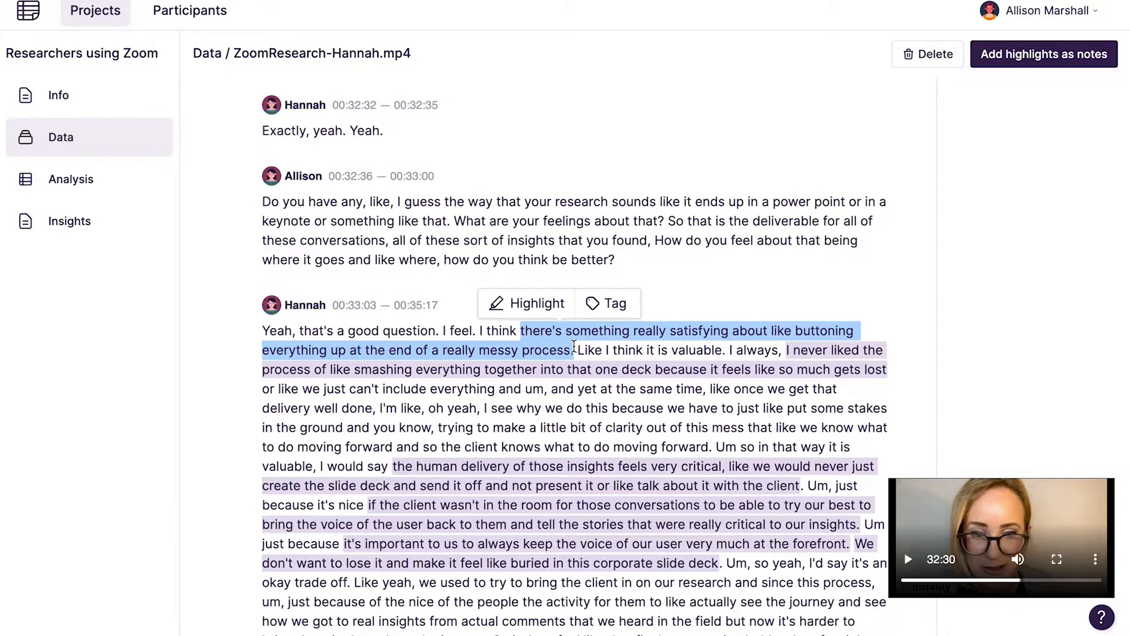
click(614, 308)
scroll(604, 424, down, 1)
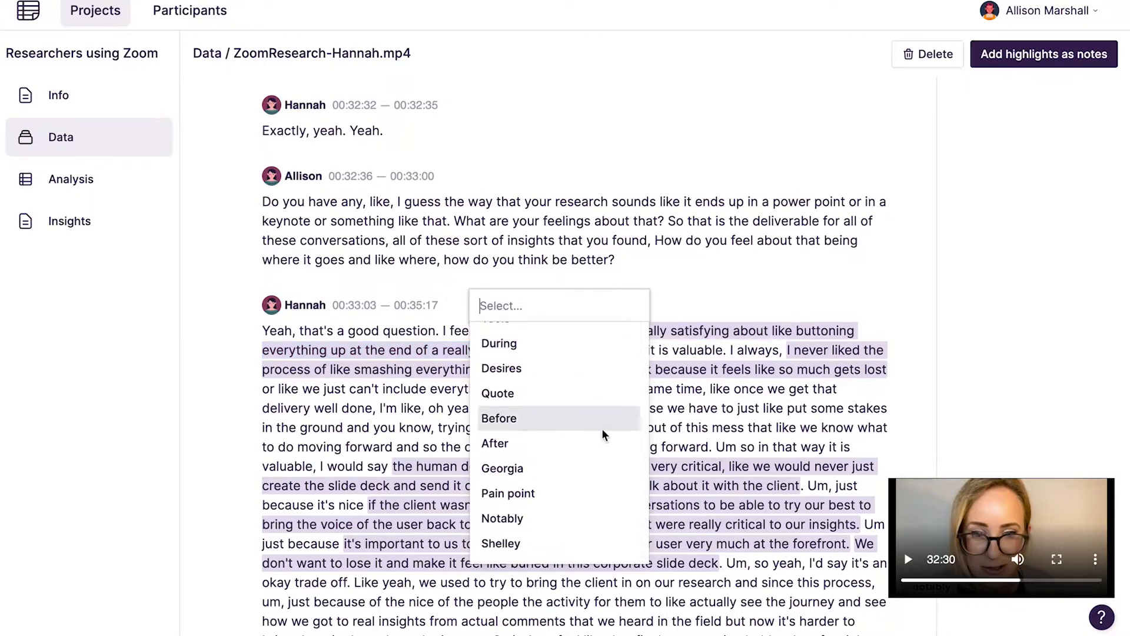
click(599, 445)
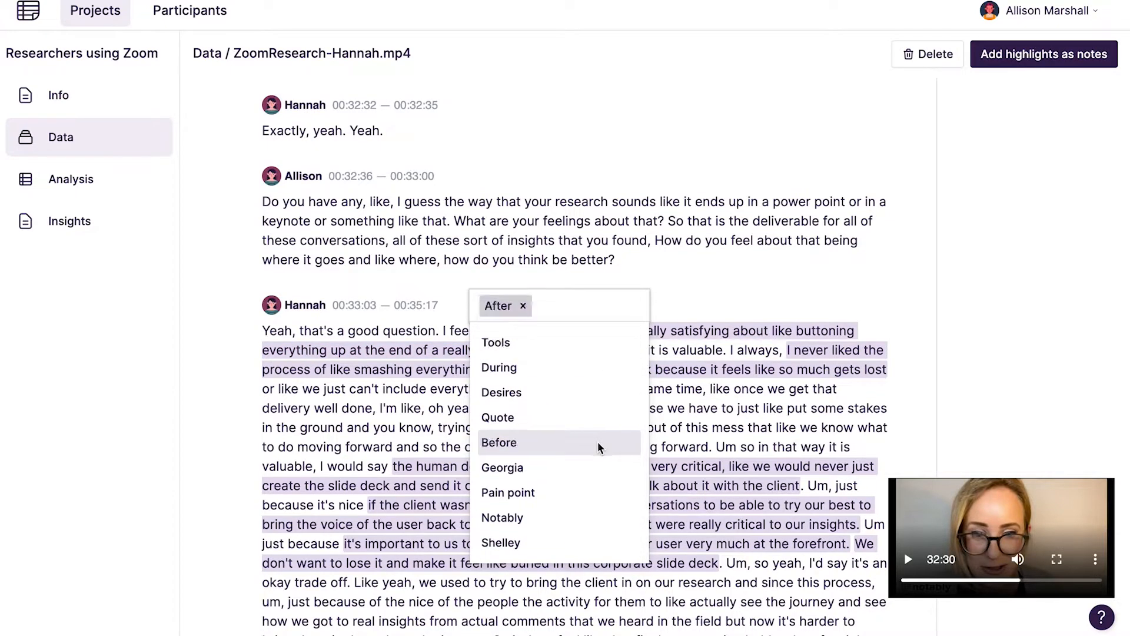
click(496, 342)
click(679, 300)
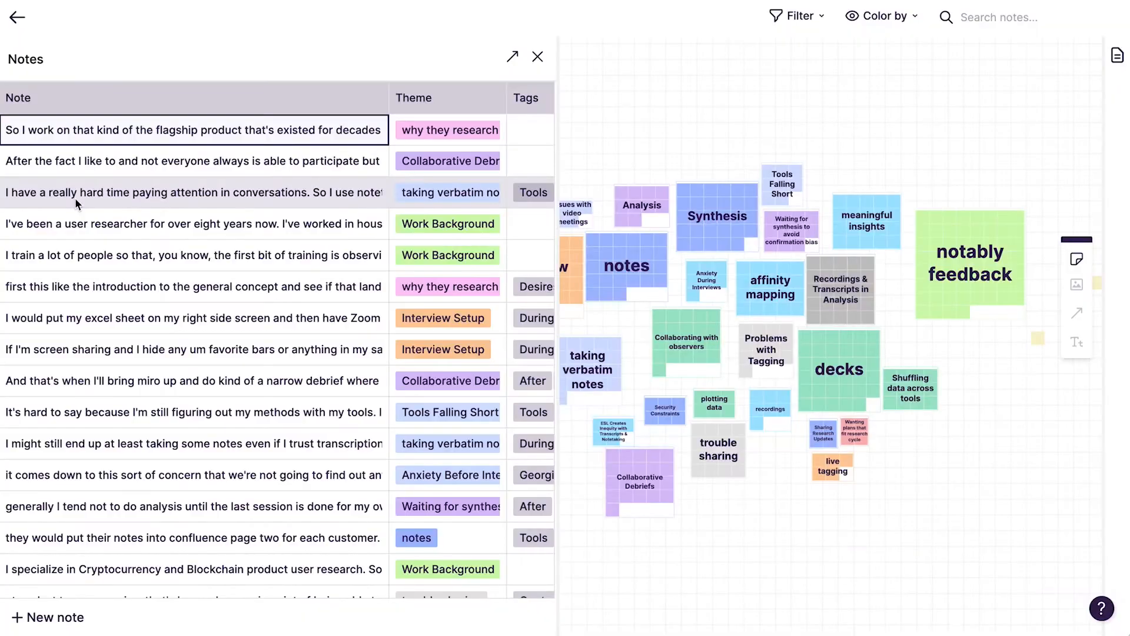
scroll(59, 355, down, 3)
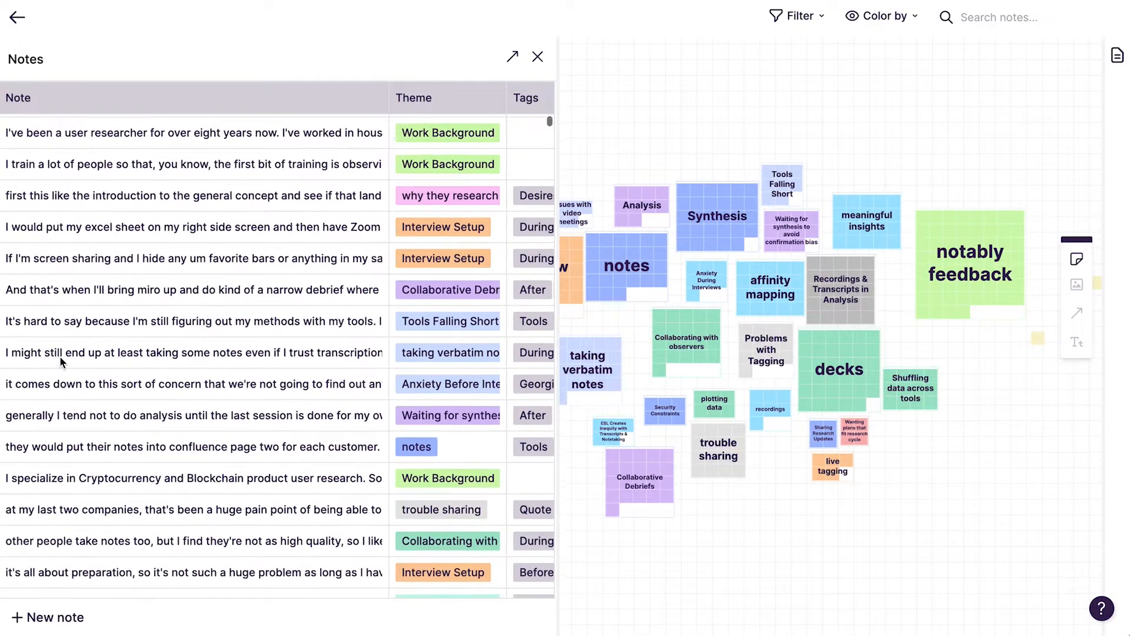
scroll(60, 356, down, 5)
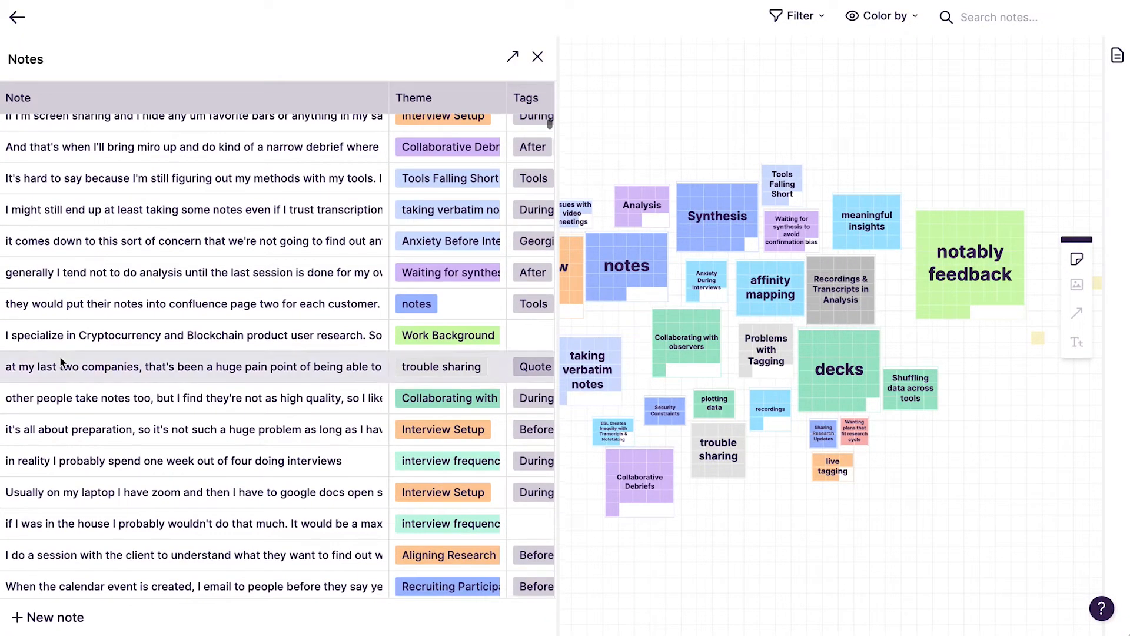
scroll(60, 360, right, 10)
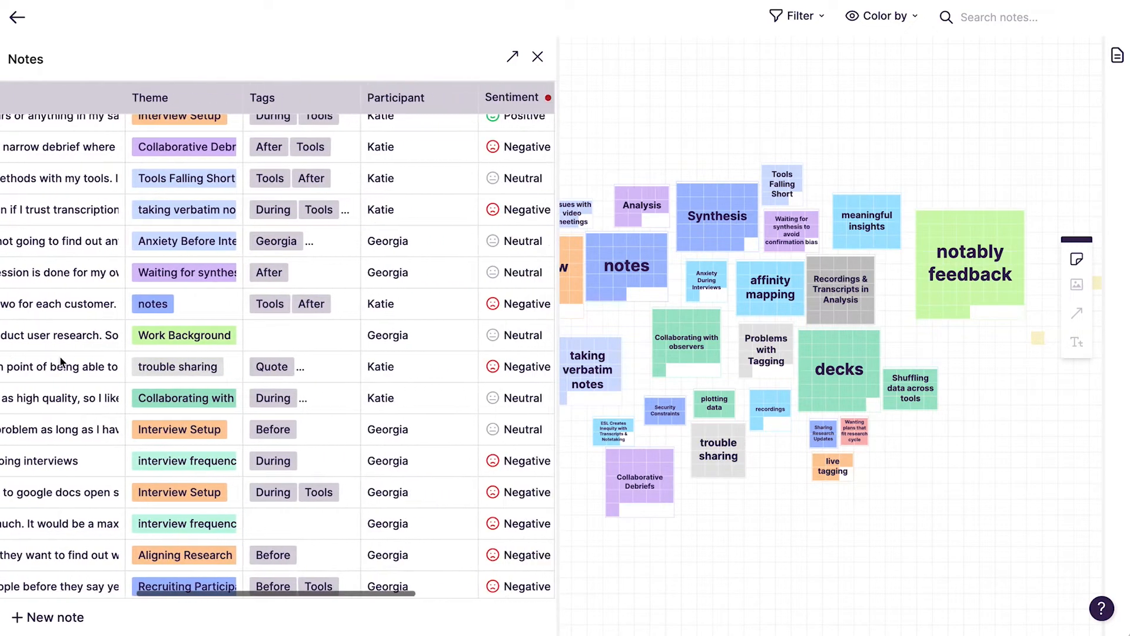
scroll(60, 360, right, 5)
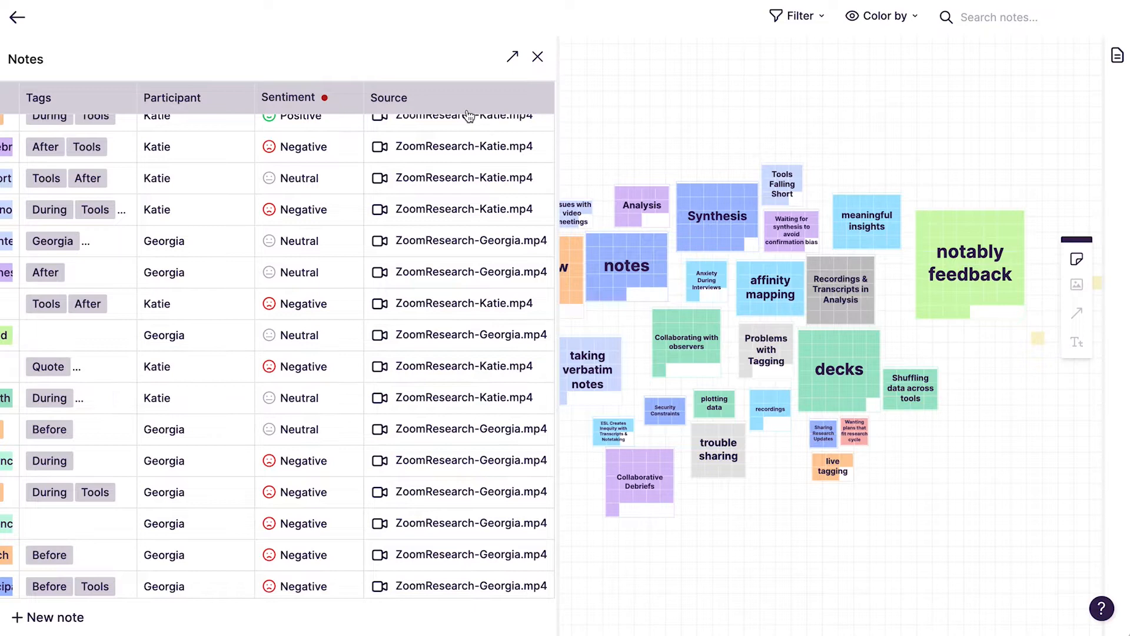
Return to the sticky-note canvas and colour the notes by sentiment
click(536, 60)
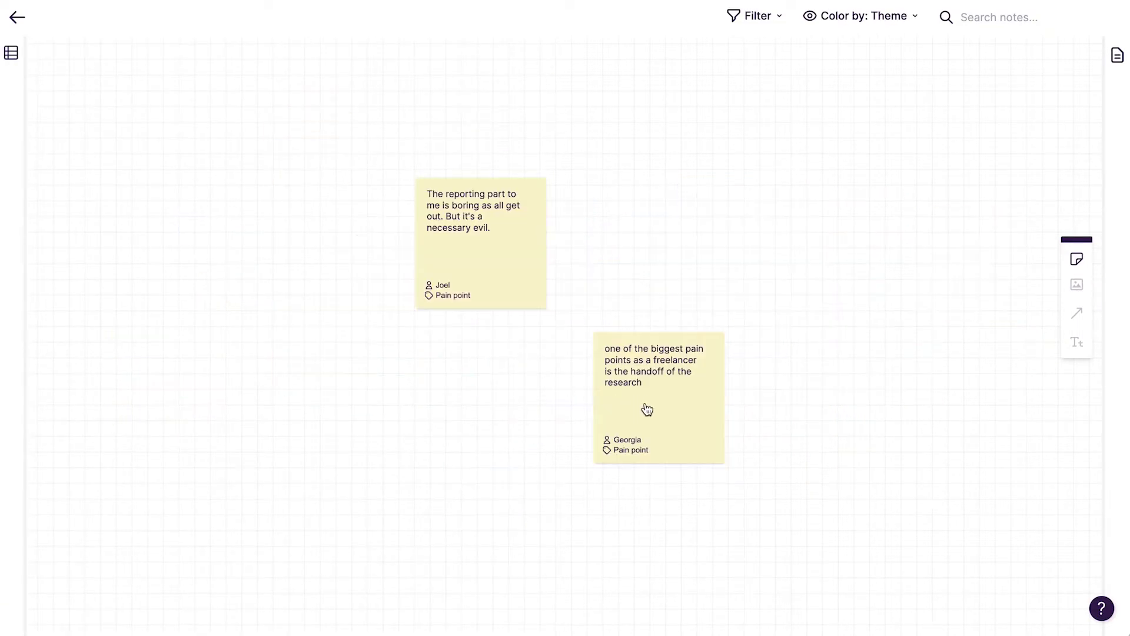
drag(647, 409, 511, 294)
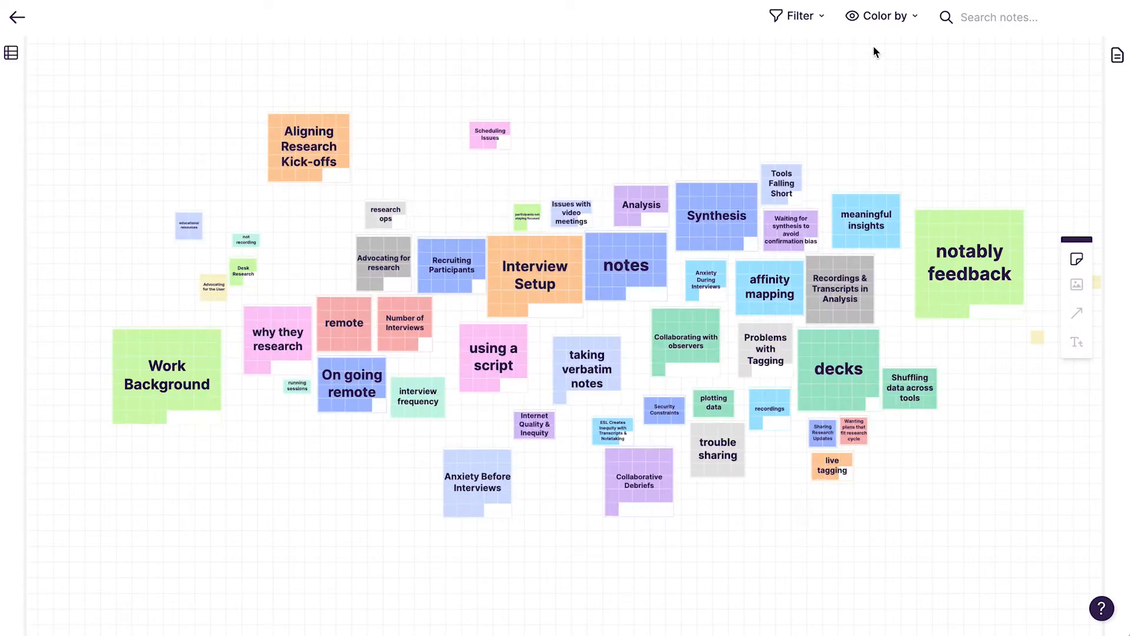
click(874, 17)
click(812, 85)
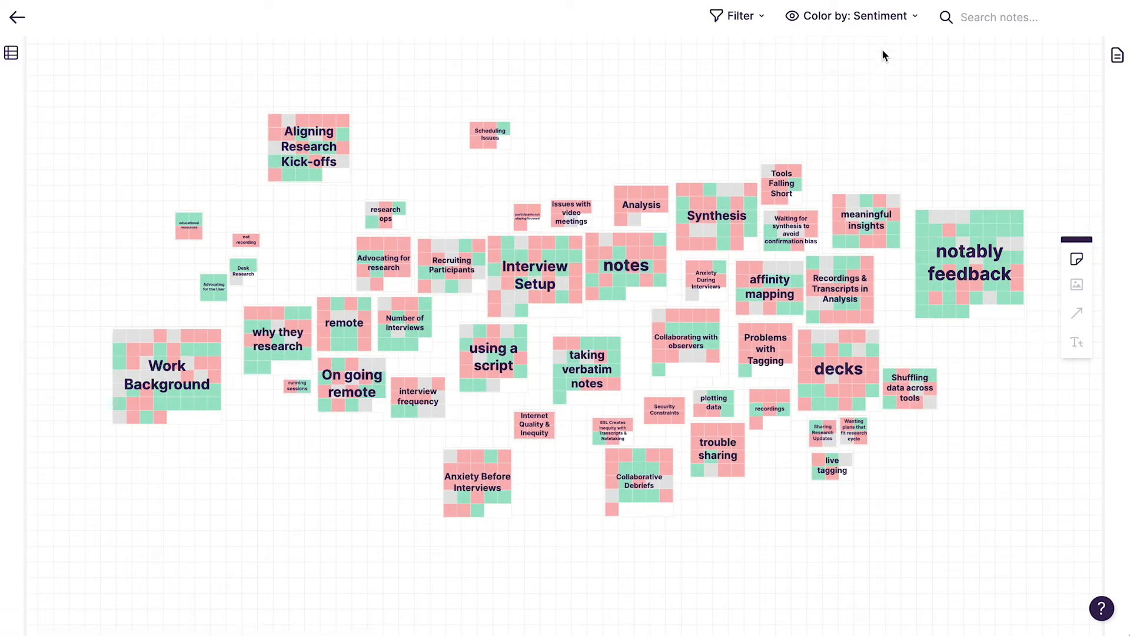
Switch the note colouring to the Before tag
click(883, 17)
click(888, 117)
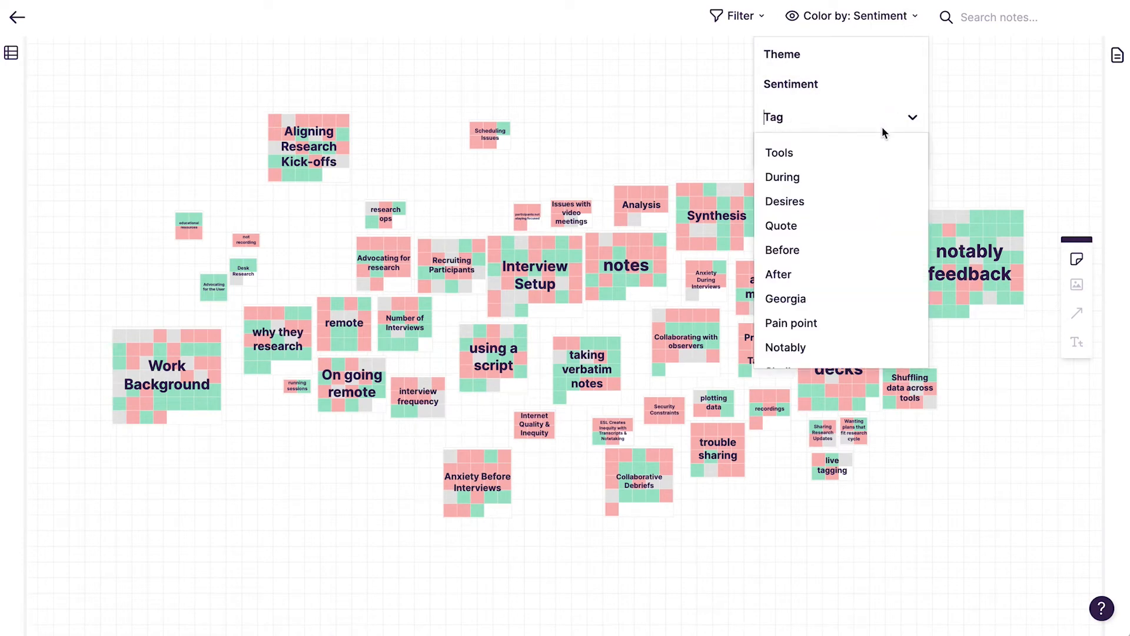
click(782, 250)
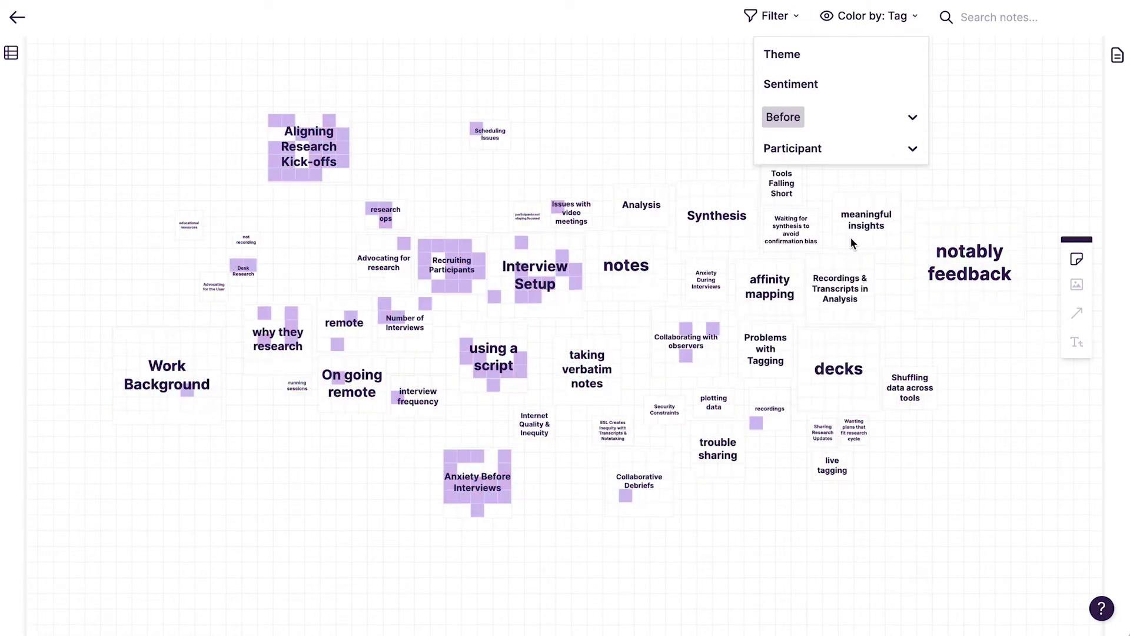
click(912, 117)
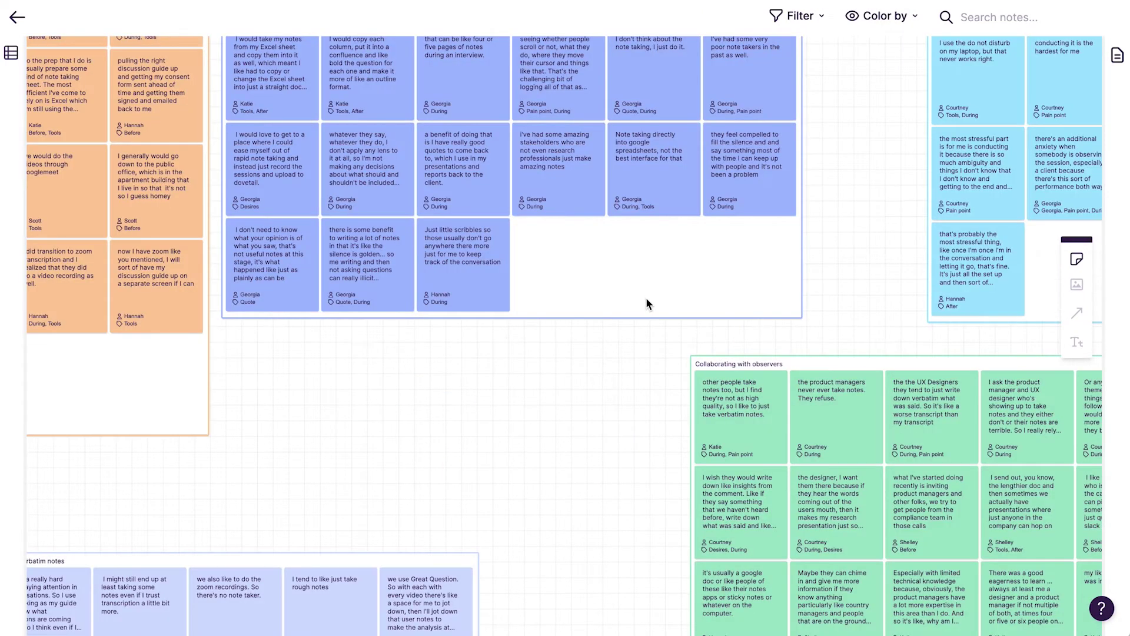
scroll(646, 297, down, 2)
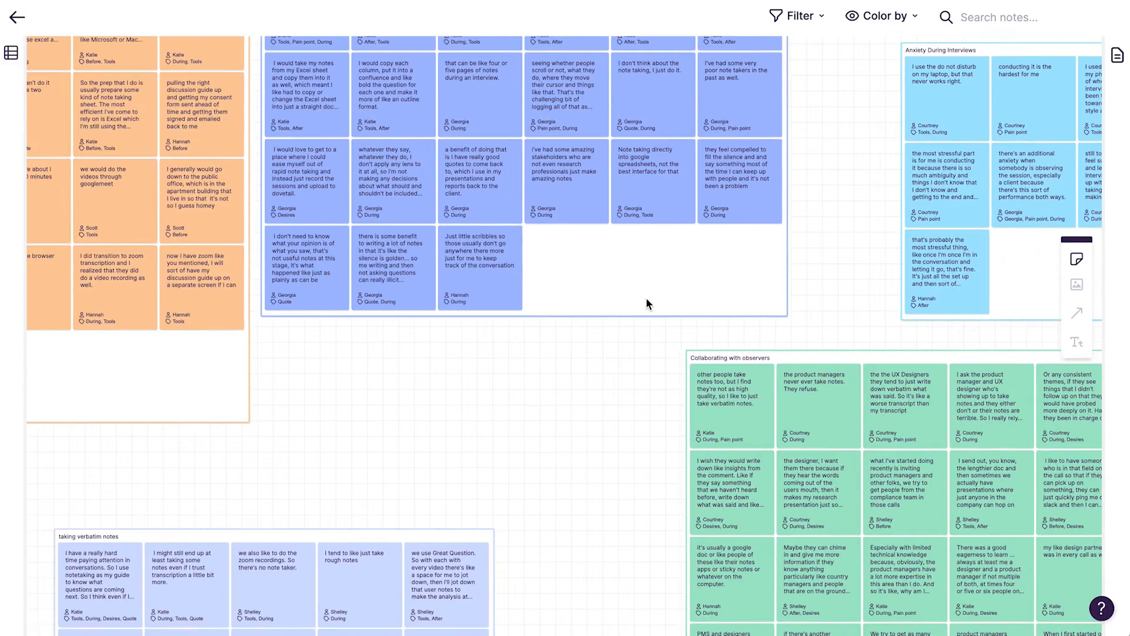
scroll(646, 298, down, 2)
scroll(646, 297, down, 2)
scroll(645, 297, down, 2)
scroll(645, 298, down, 2)
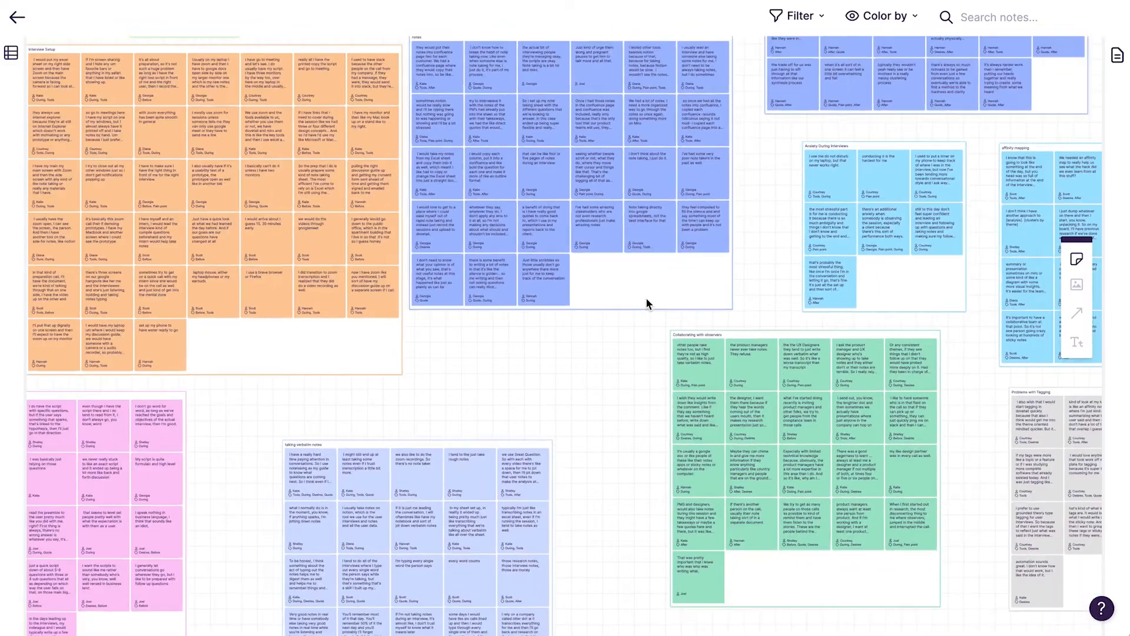
scroll(645, 298, down, 3)
scroll(645, 298, down, 3)
scroll(645, 297, down, 1)
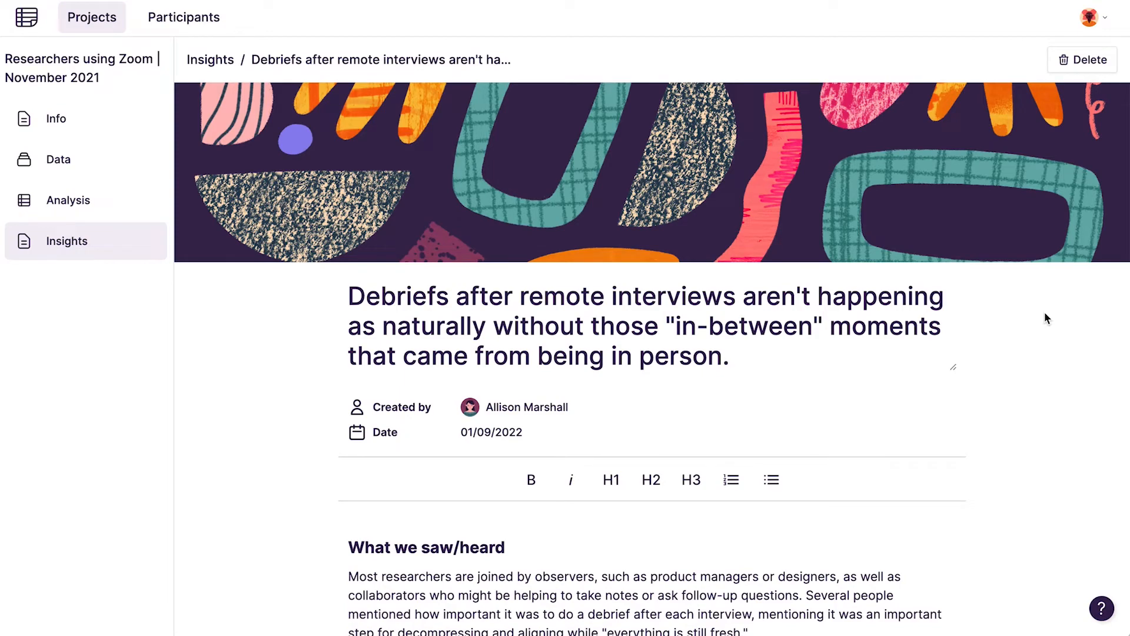
scroll(1045, 312, down, 2)
scroll(1045, 312, down, 3)
scroll(1044, 312, down, 3)
scroll(1044, 311, down, 3)
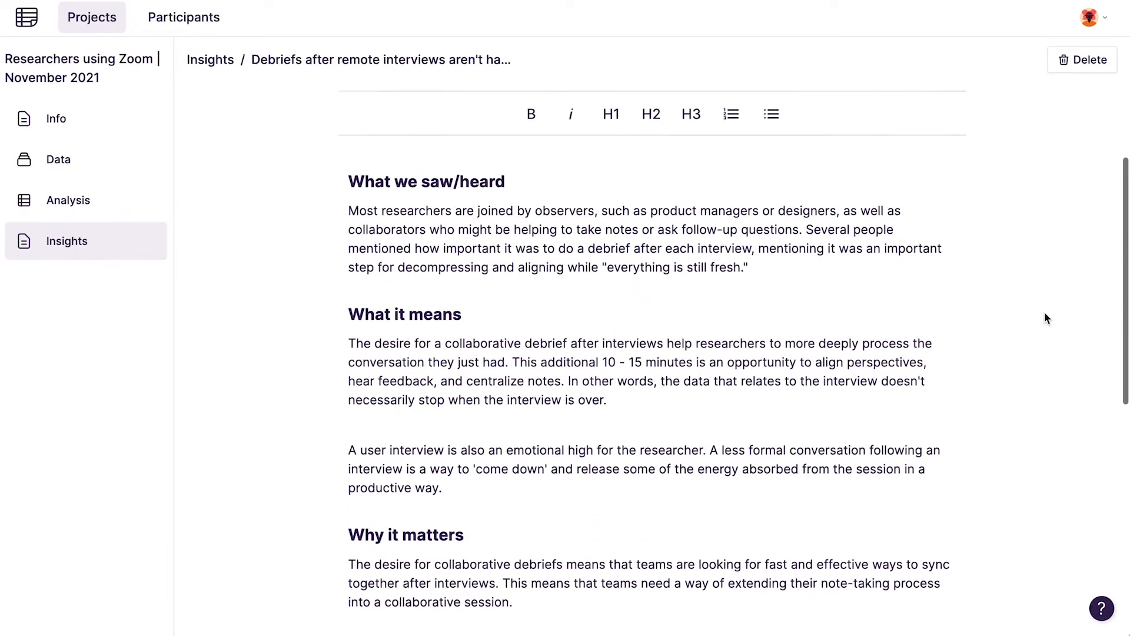
scroll(1045, 312, down, 1)
scroll(1044, 312, down, 1)
scroll(1044, 312, down, 3)
scroll(1045, 311, down, 3)
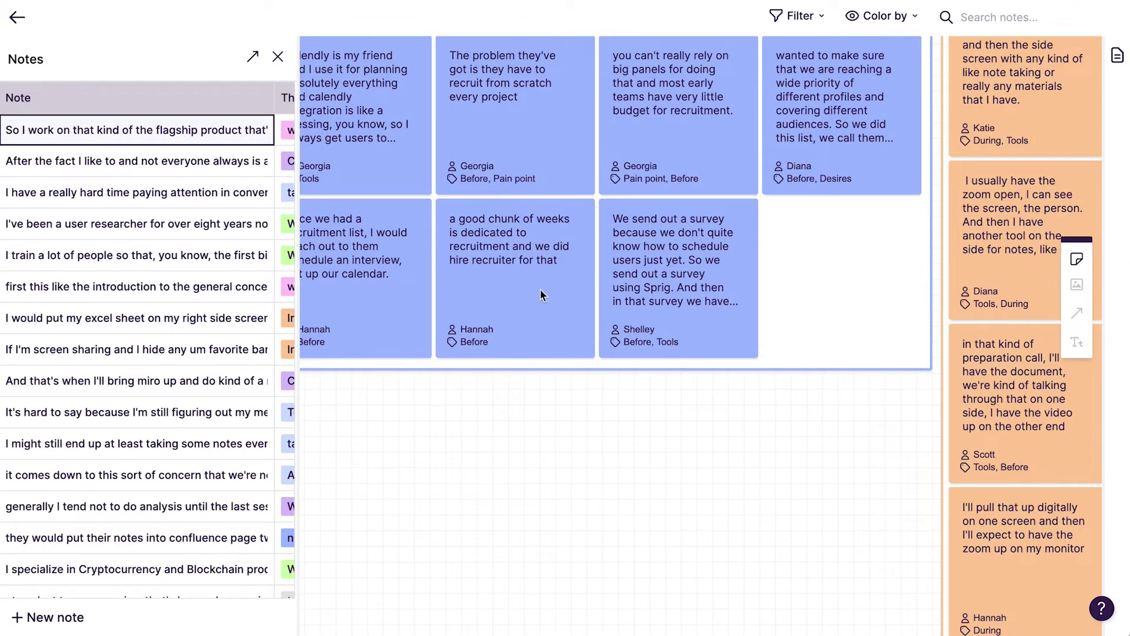
Expand the 'good chunk of weeks' recruitment note and rewind its source video to 28:51
click(539, 288)
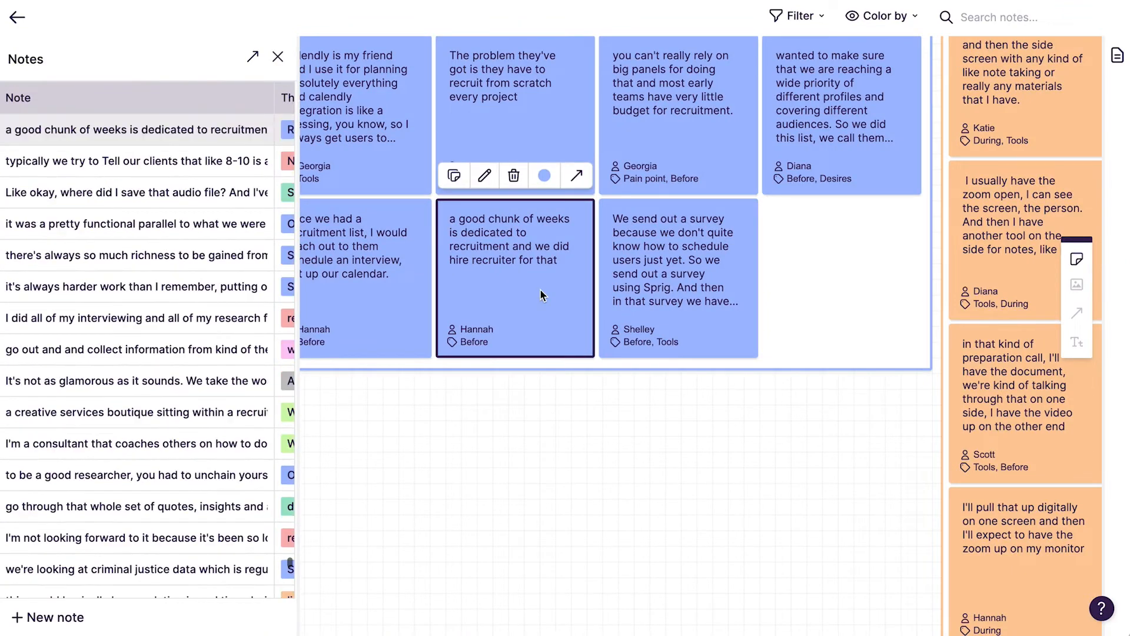
click(577, 177)
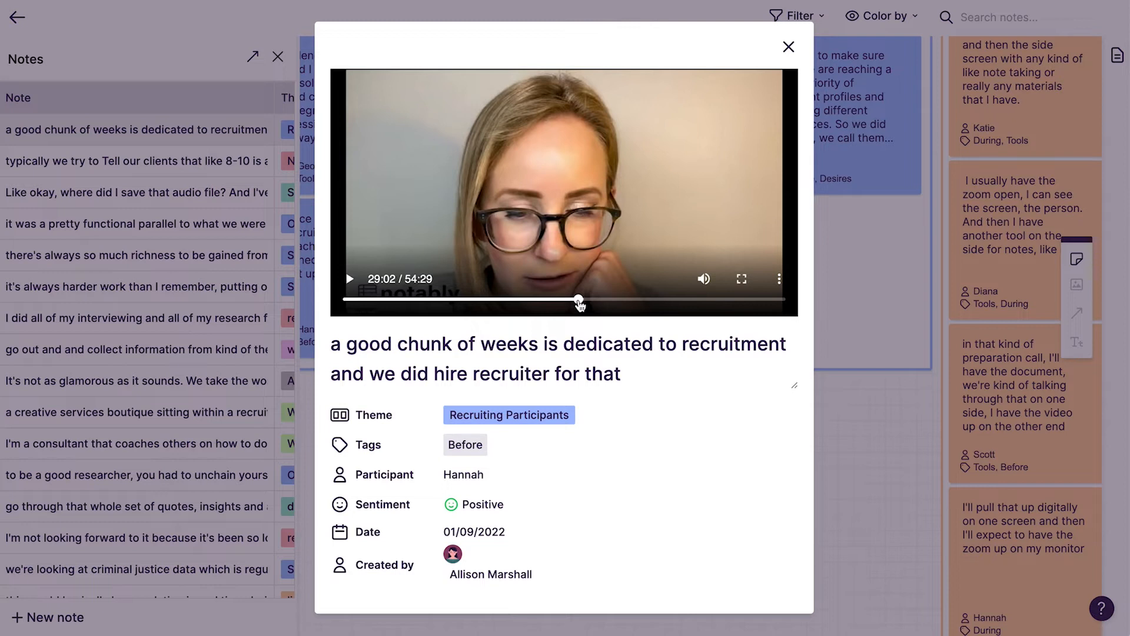
drag(579, 303, 578, 304)
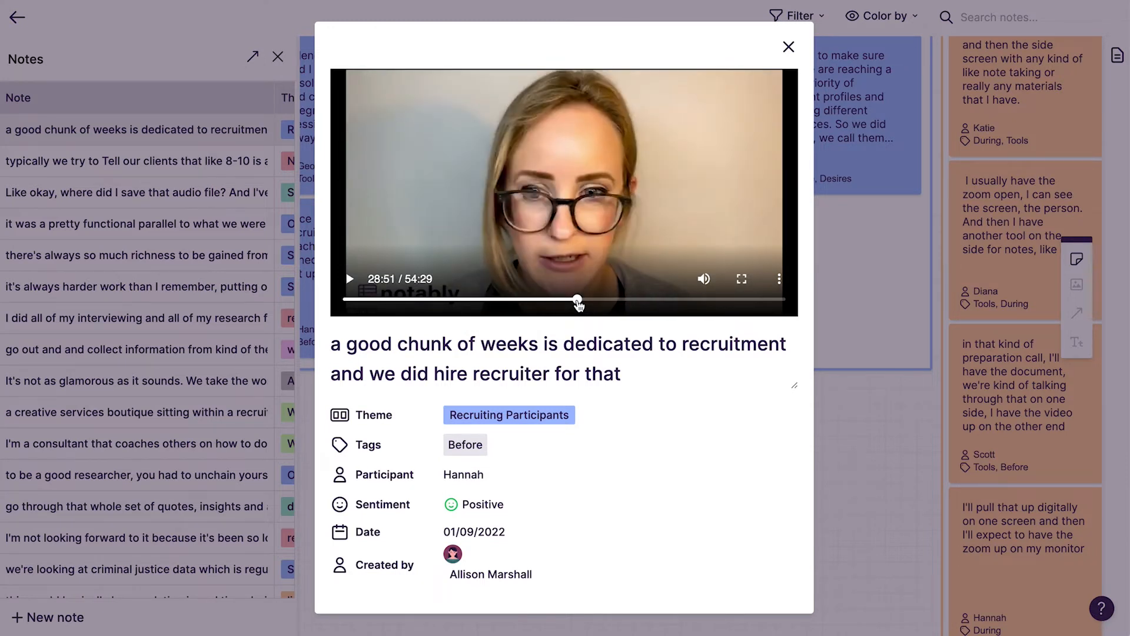